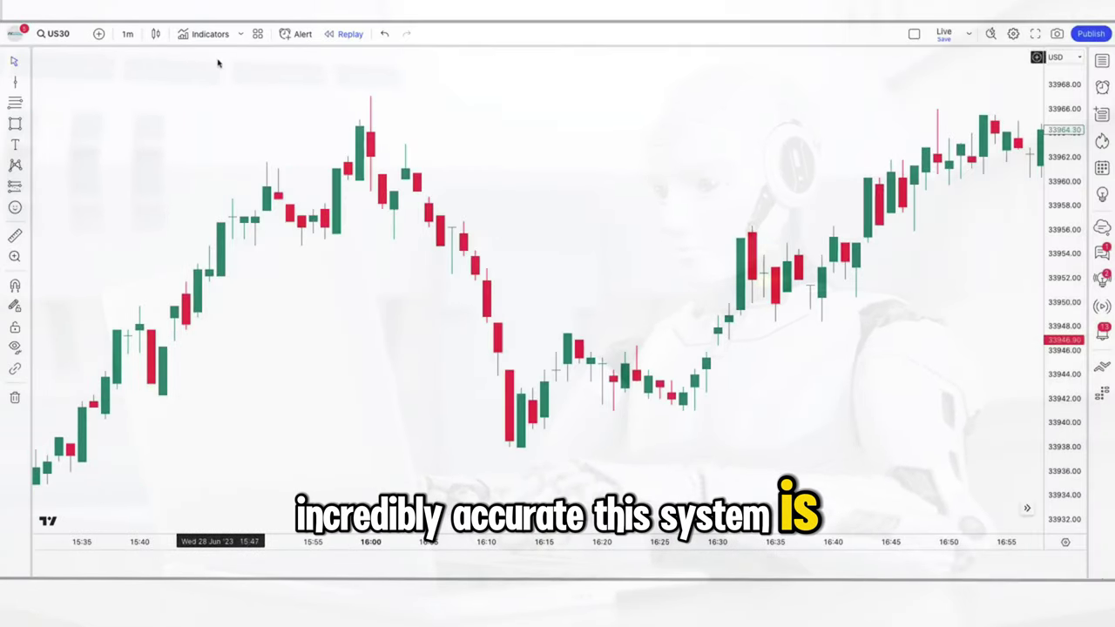
Keep the chart on 1-minute candles and add the ALMA Smoothed Gaussian Moving Average indicator
left_click(127, 34)
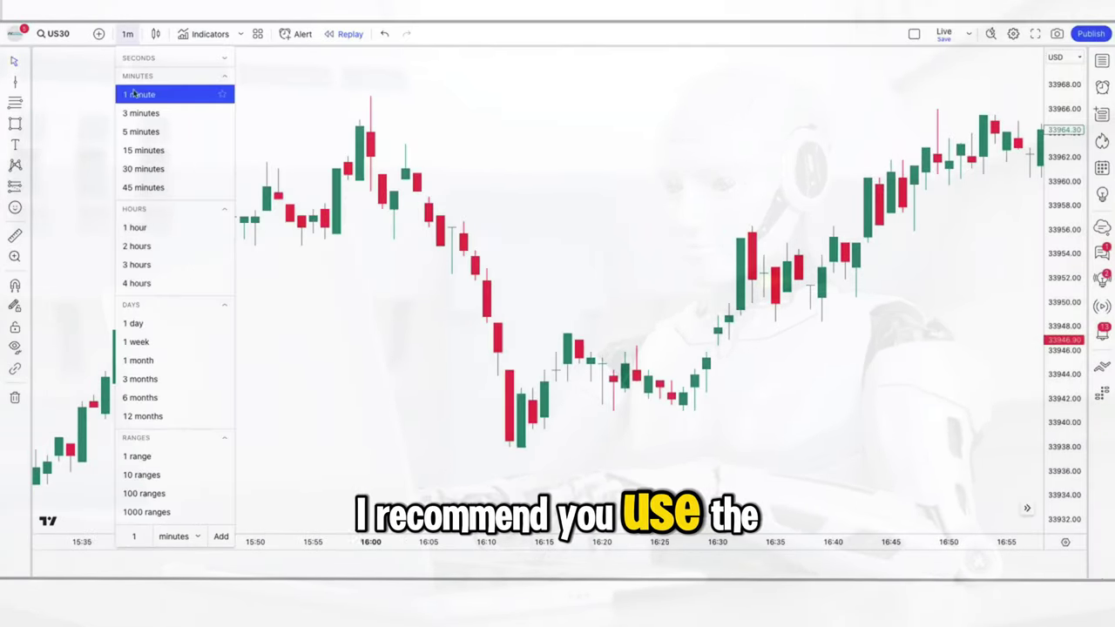
left_click(126, 93)
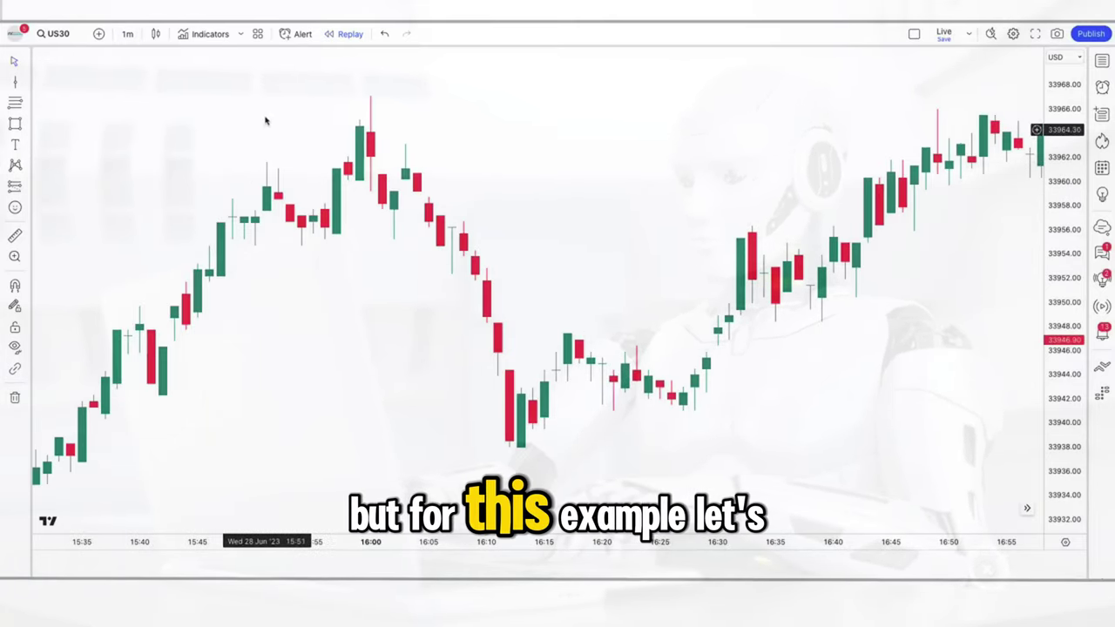
left_click(199, 34)
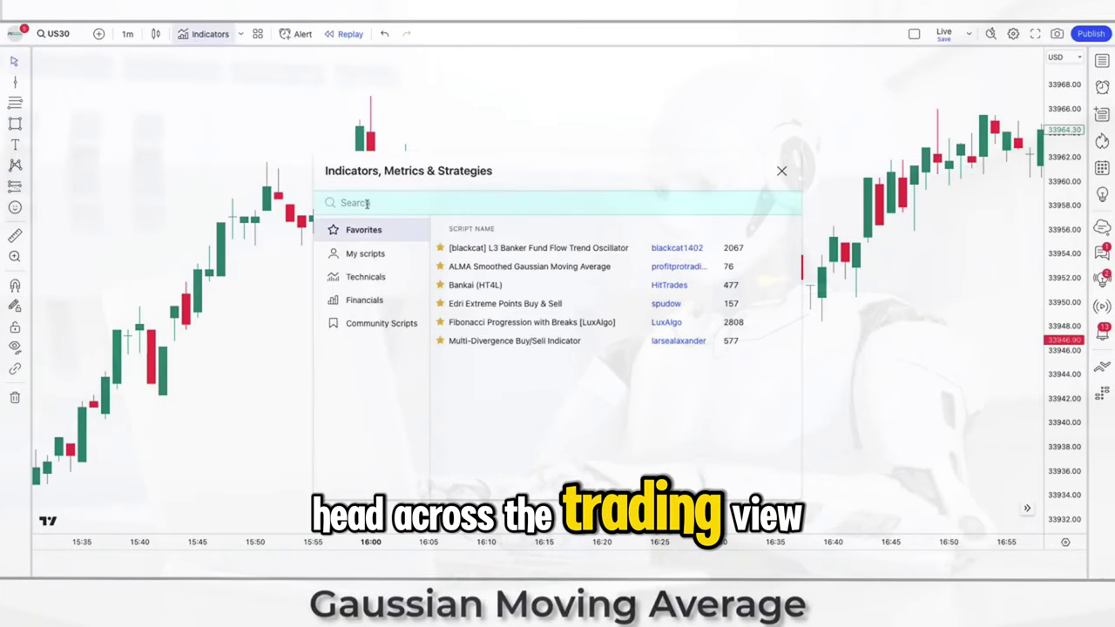
type("ALMA Smoothed Gaussian Moving Average")
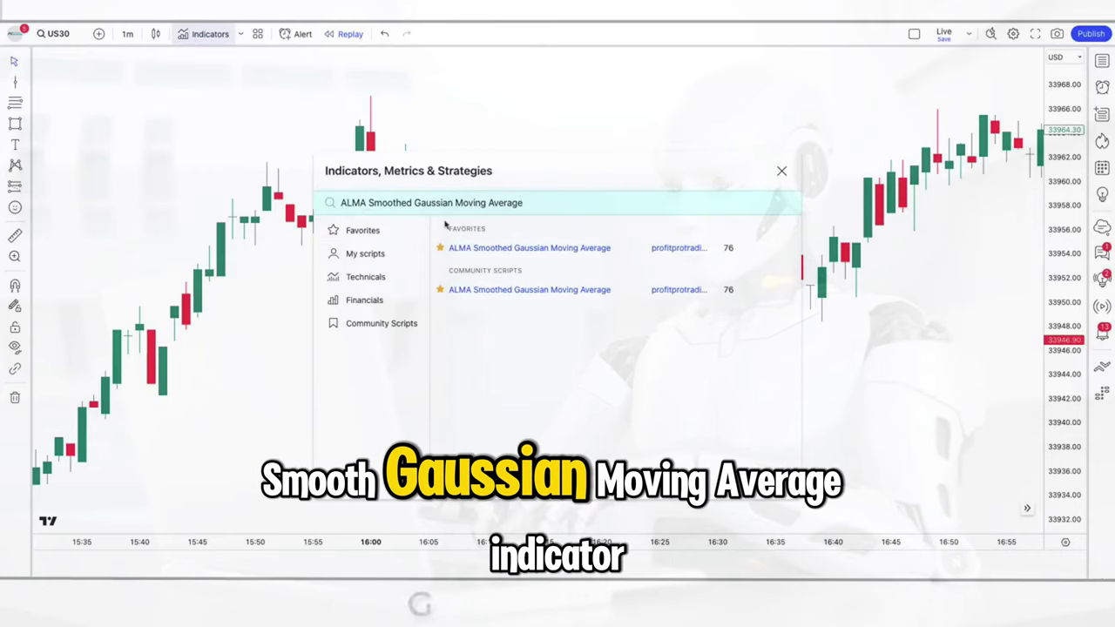
left_click(528, 249)
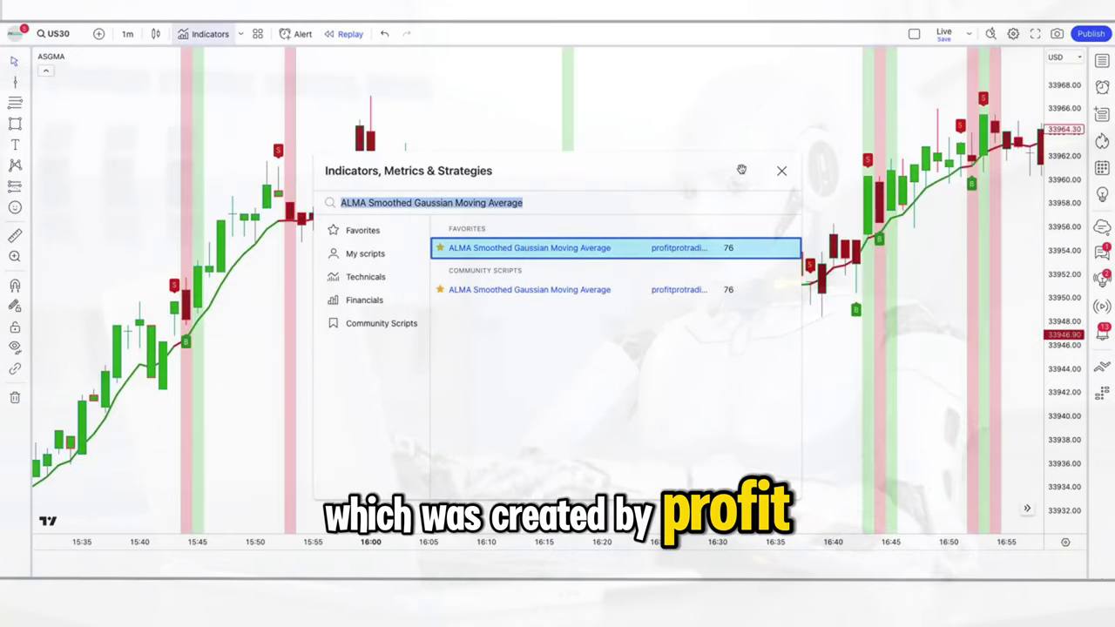
left_click(780, 171)
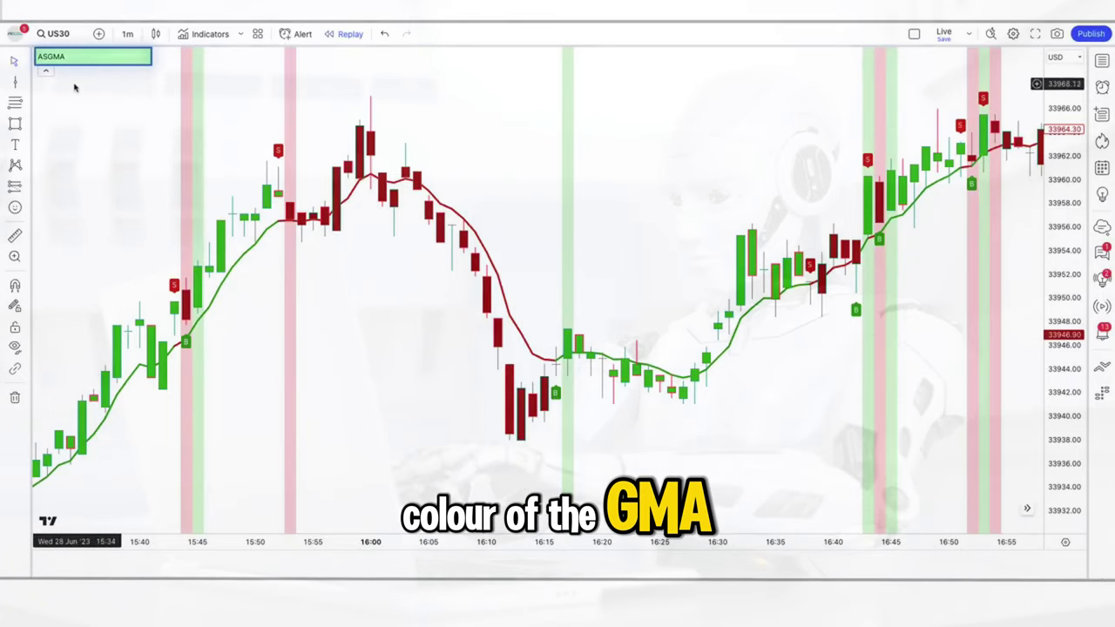
Set ASGMA to Smoothing 72, Lookback 15, Volatility Period 5 and Standard Deviation 5
mouse_move(70, 59)
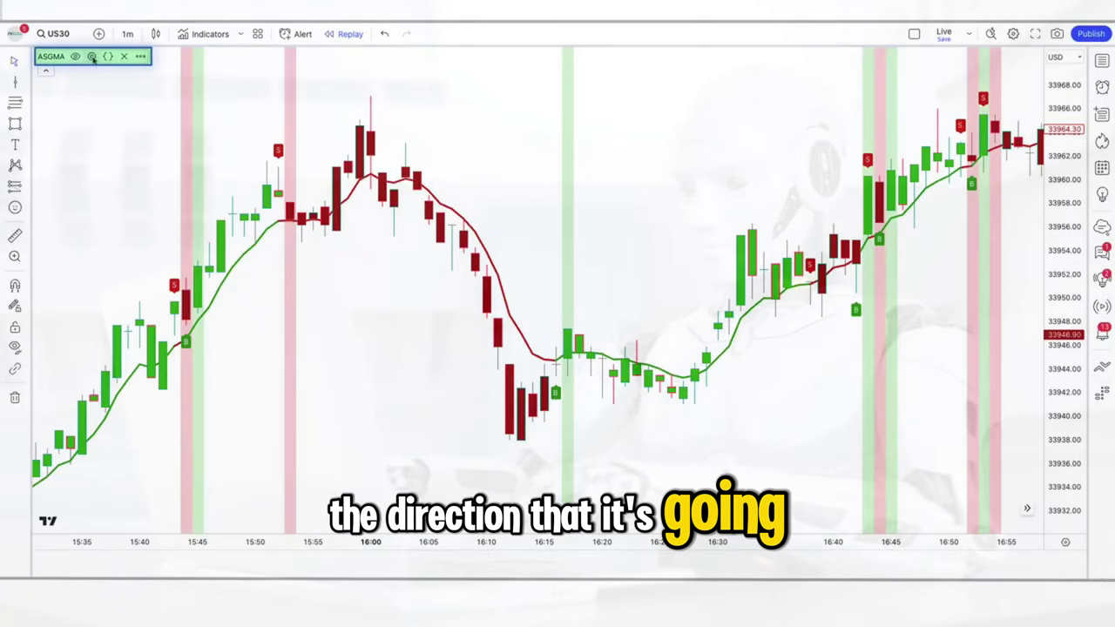
left_click(92, 57)
left_click(571, 277)
key("BackSpace")
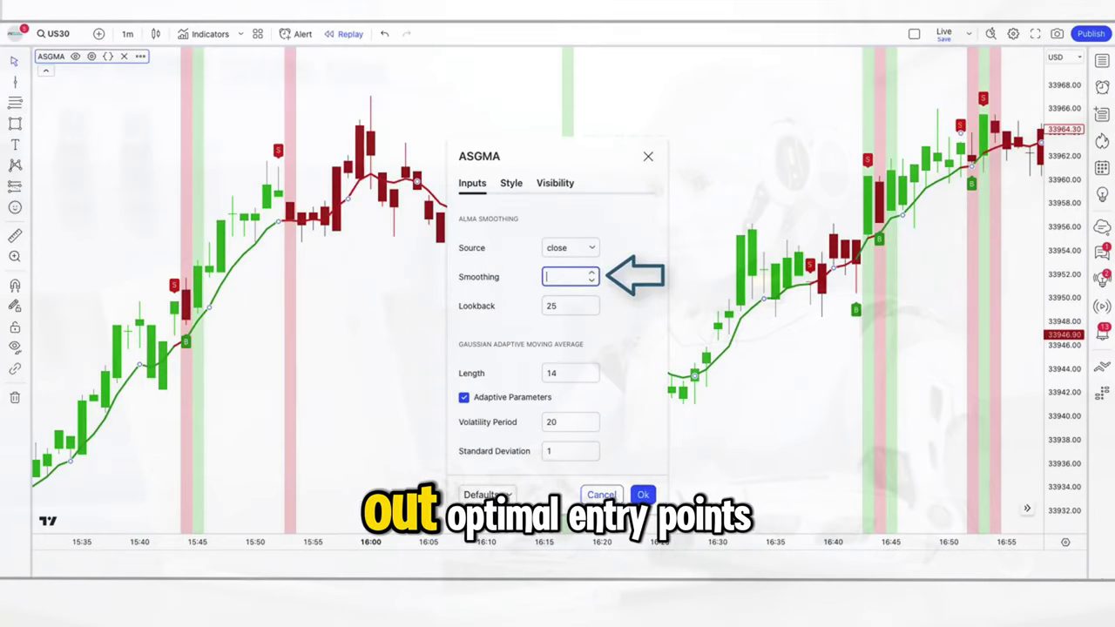
type("72")
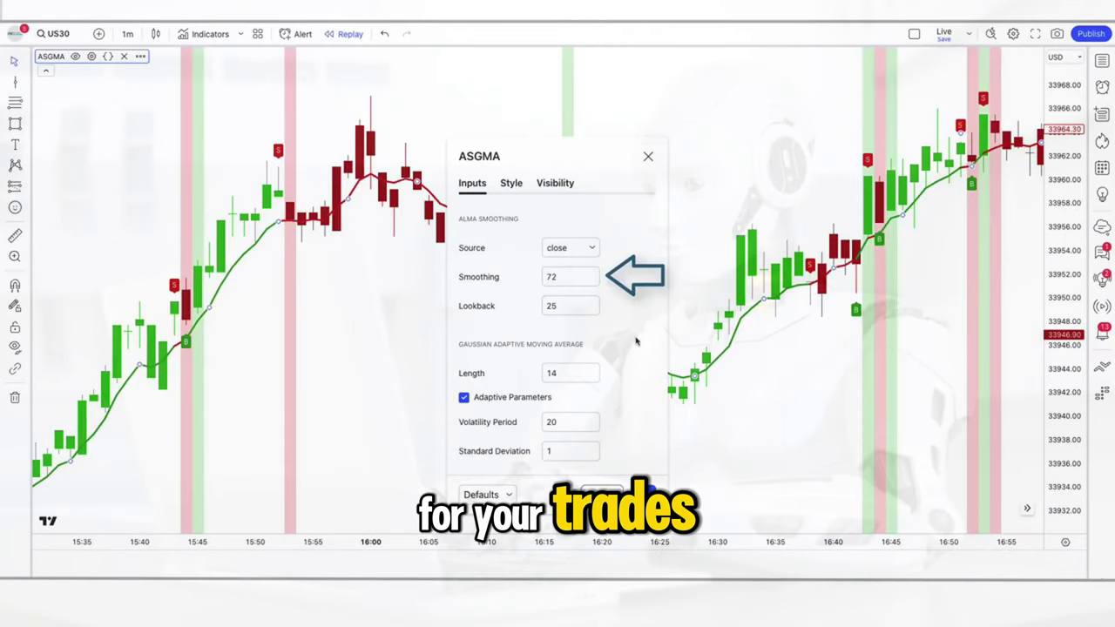
left_click(569, 309)
key("BackSpace")
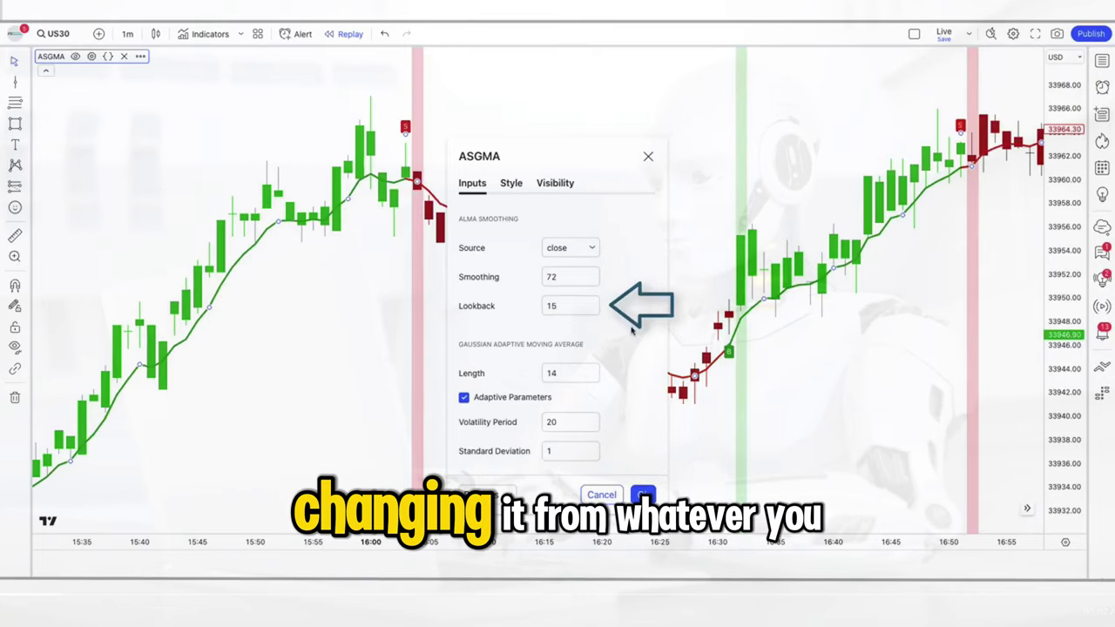
left_click(565, 426)
key("BackSpace")
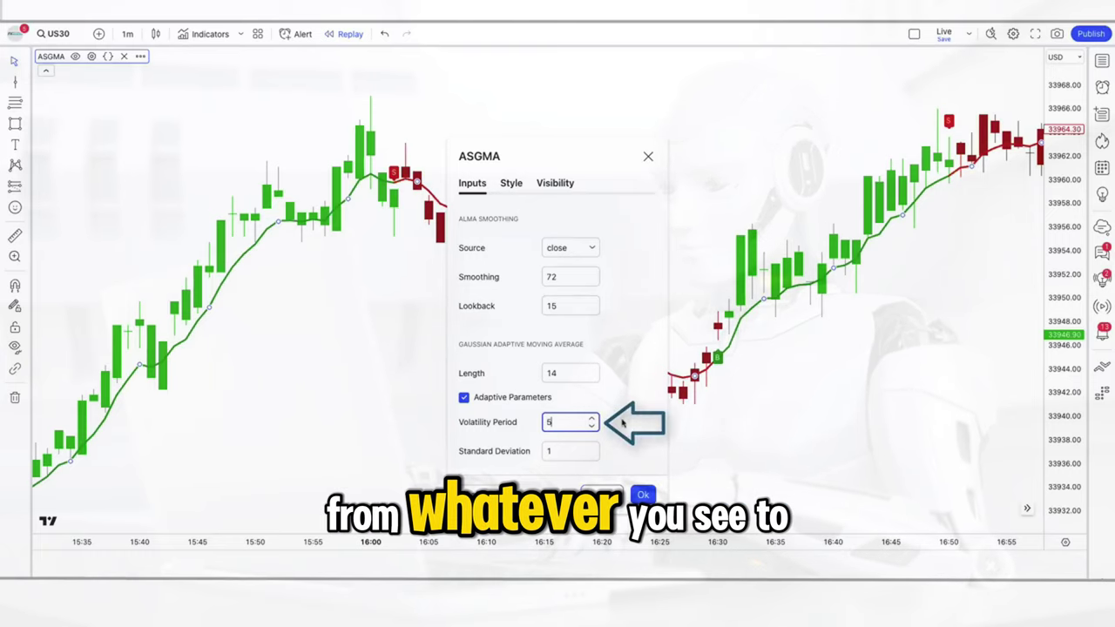
type("5")
key("BackSpace")
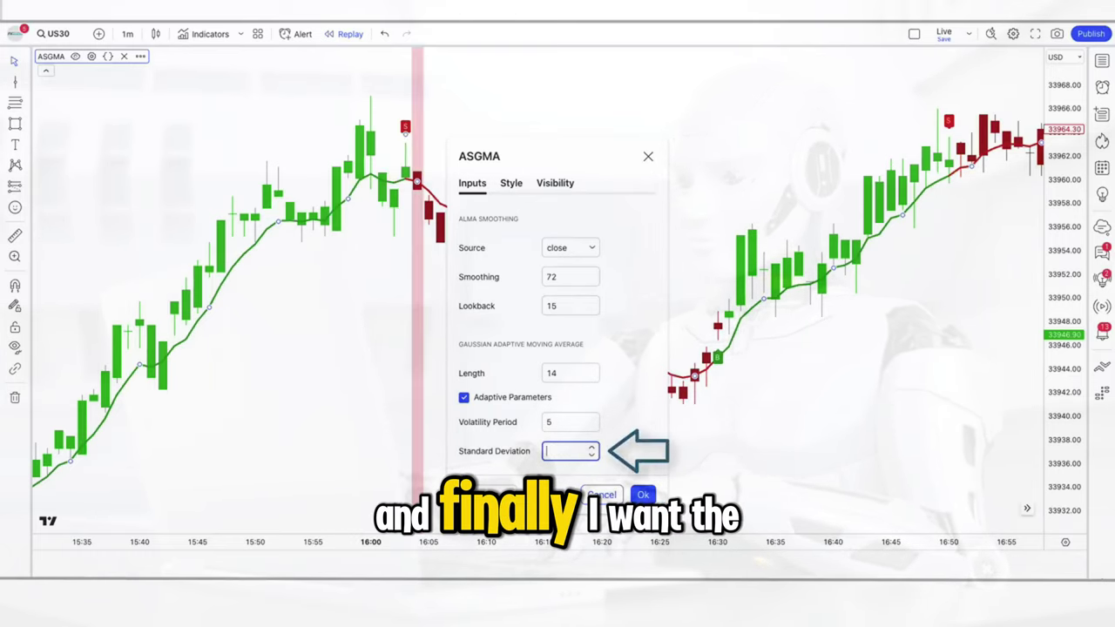
type("3")
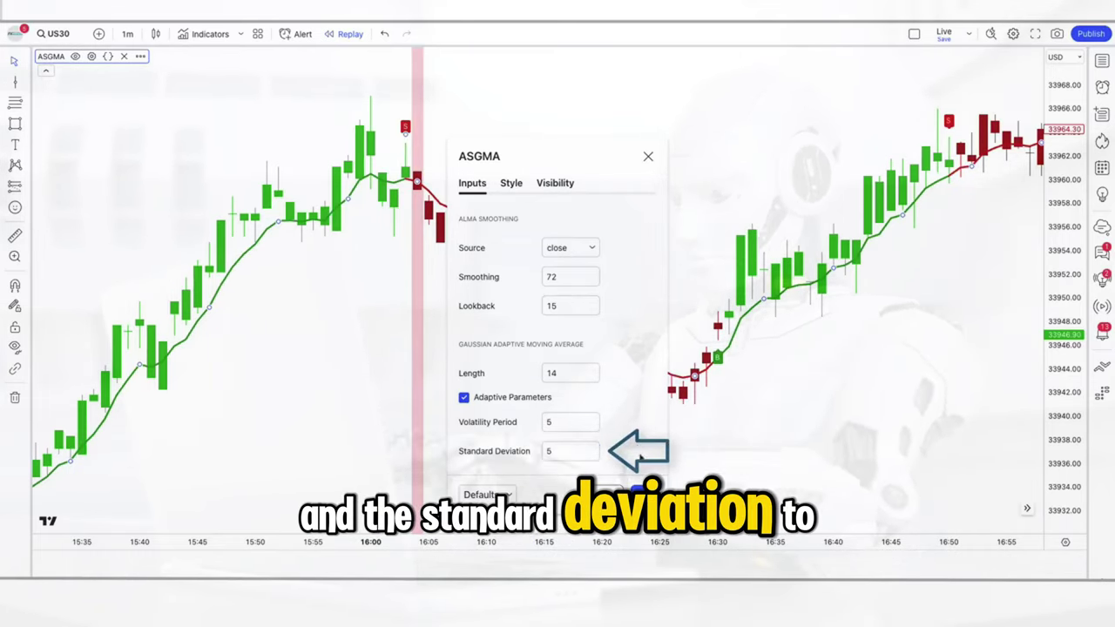
left_click(358, 377)
left_click(348, 373)
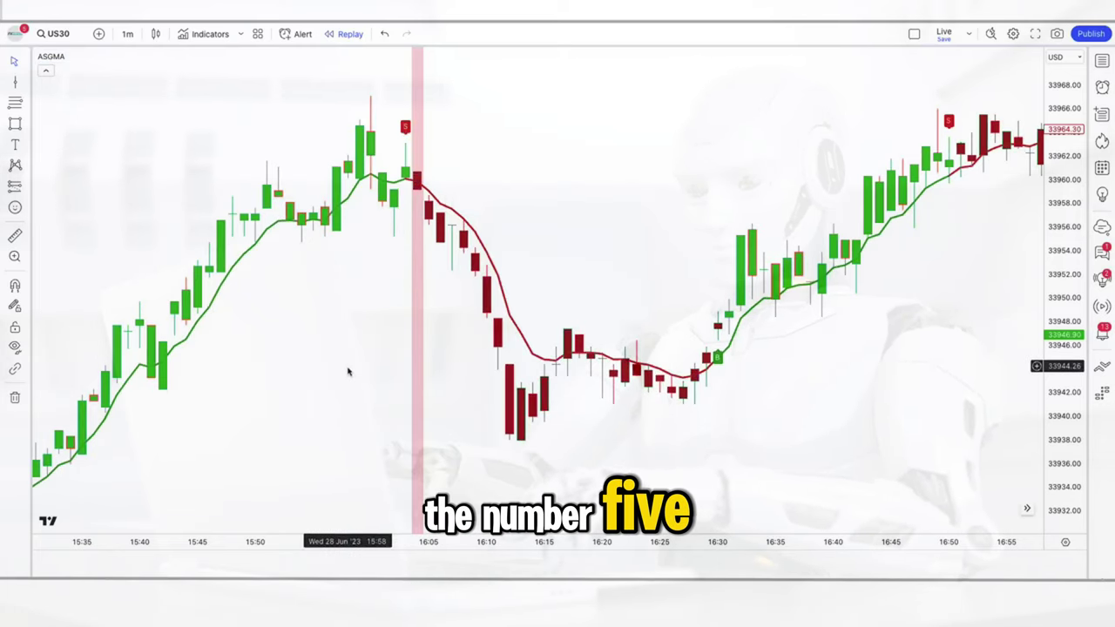
Add the RSI+ indicator from the indicator search as a pane below the chart
left_click(195, 34)
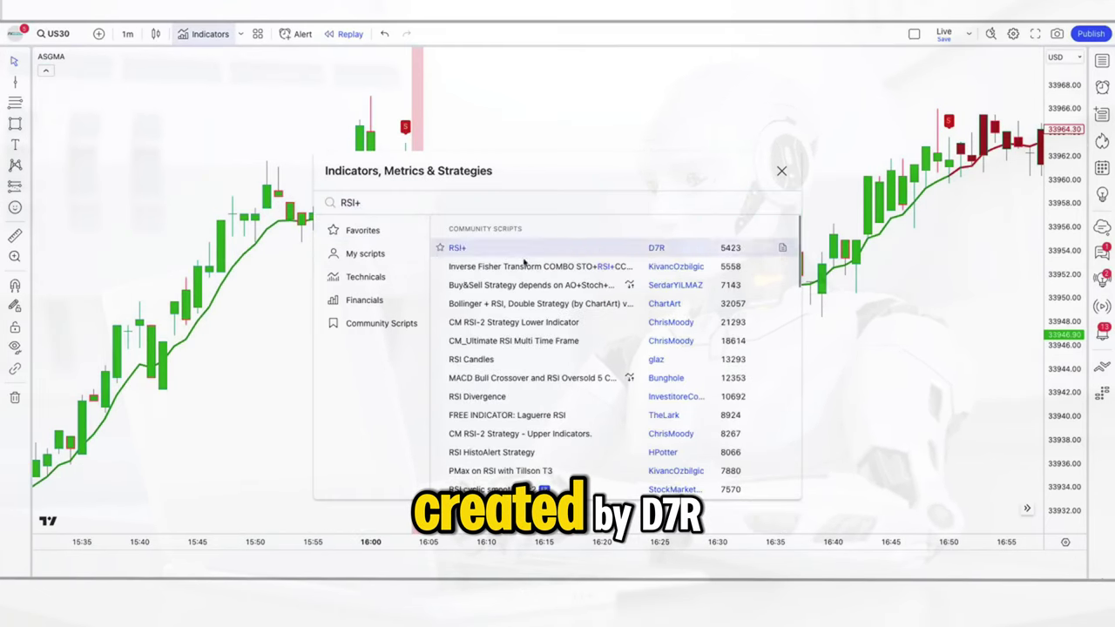
left_click(522, 253)
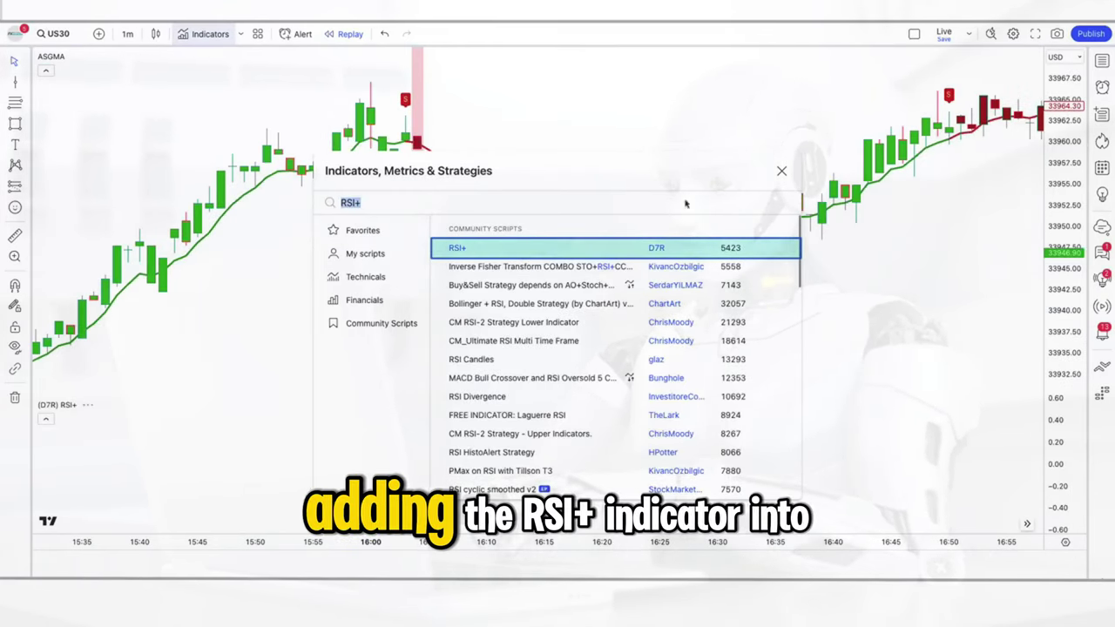
left_click(781, 173)
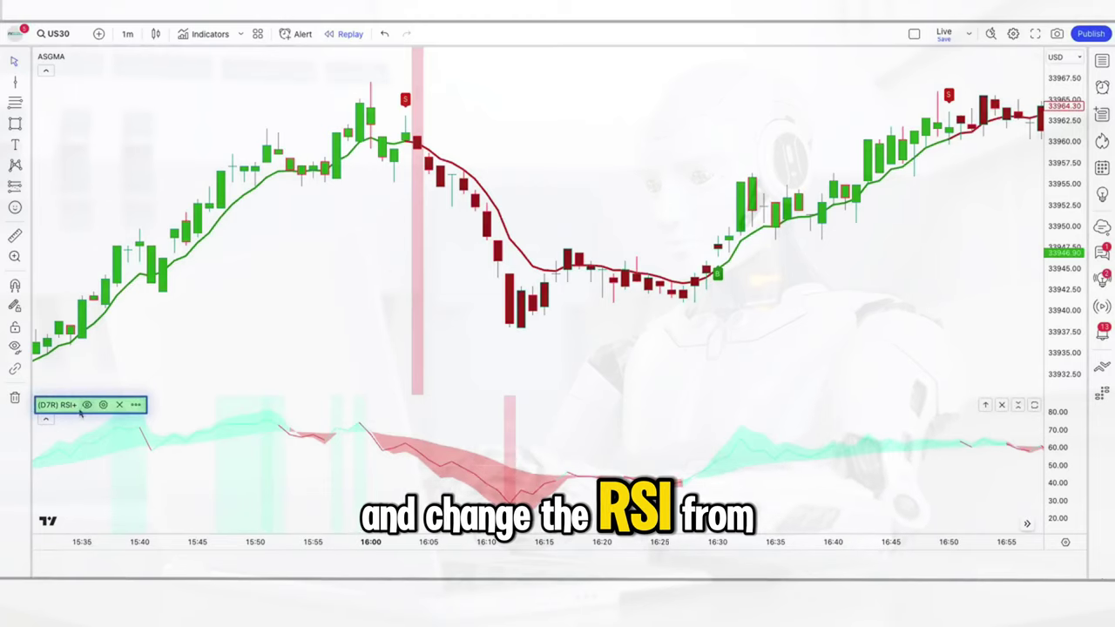
Change the RSI+ length from 14 to 16
left_click(103, 405)
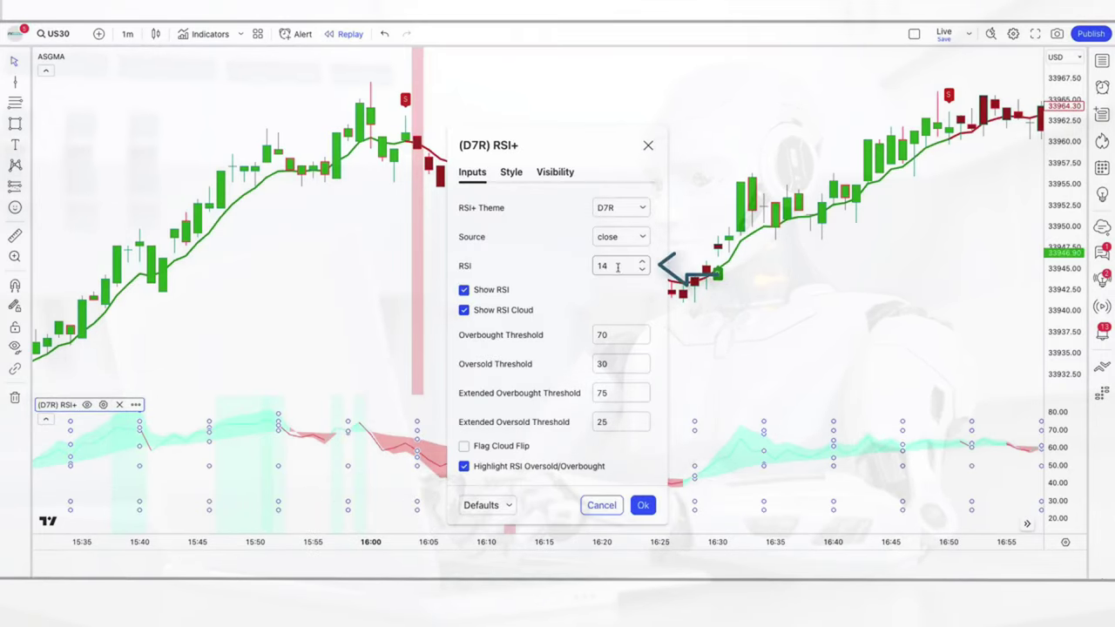
key("BackSpace")
key("BackSpace")
type("16")
key("Return")
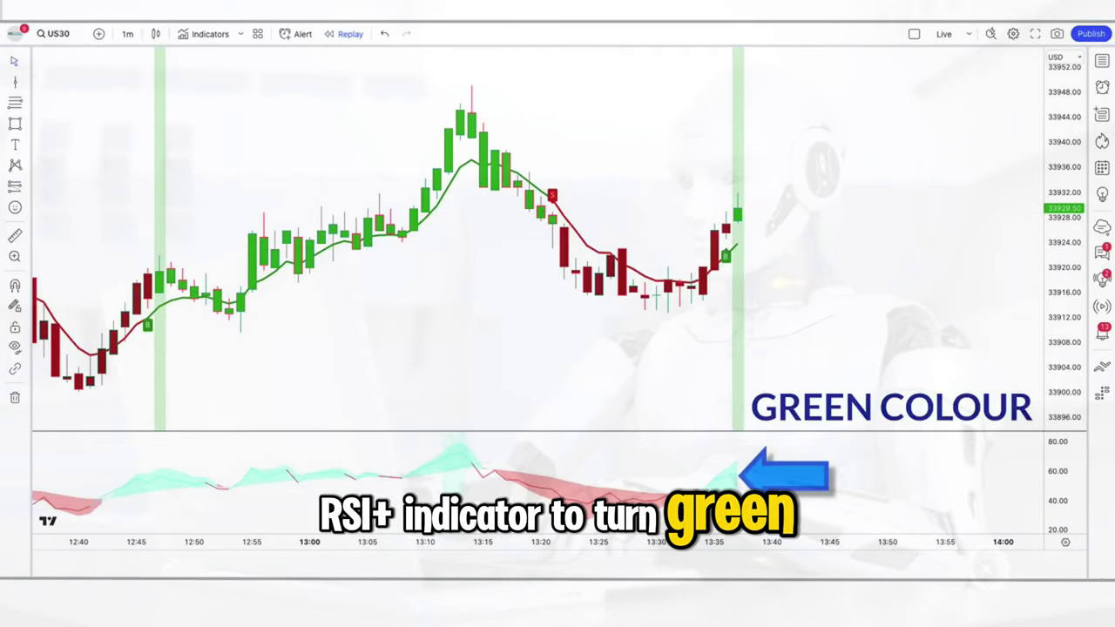
Place a long position at the buy candle with stop at the swing low, raised target, trimmed to the target hit
left_click(737, 212)
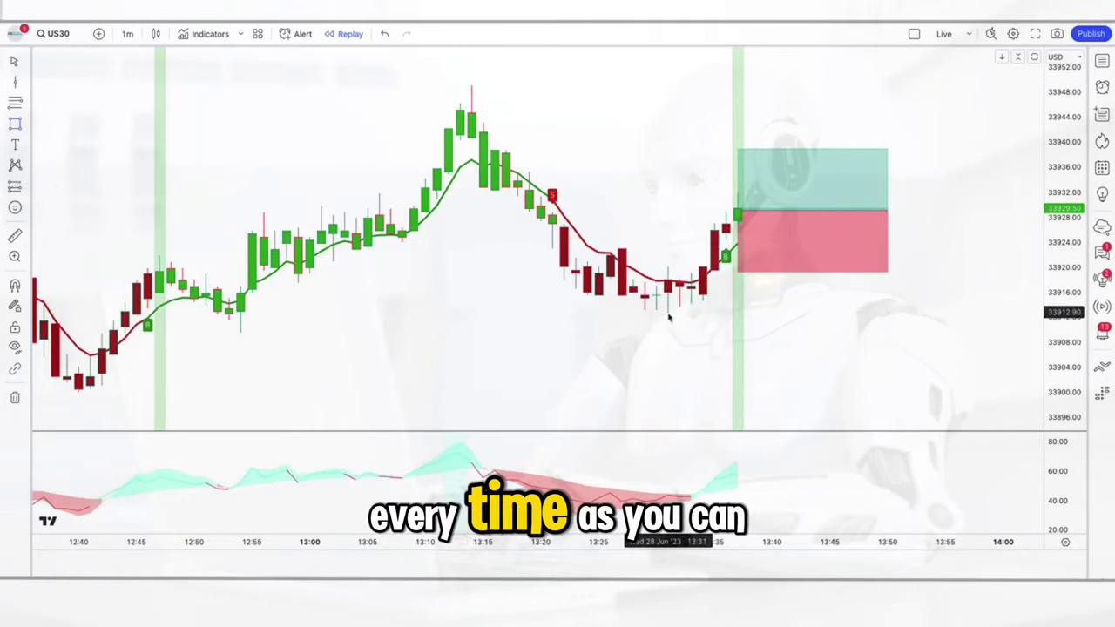
left_click_drag(737, 271, 737, 318)
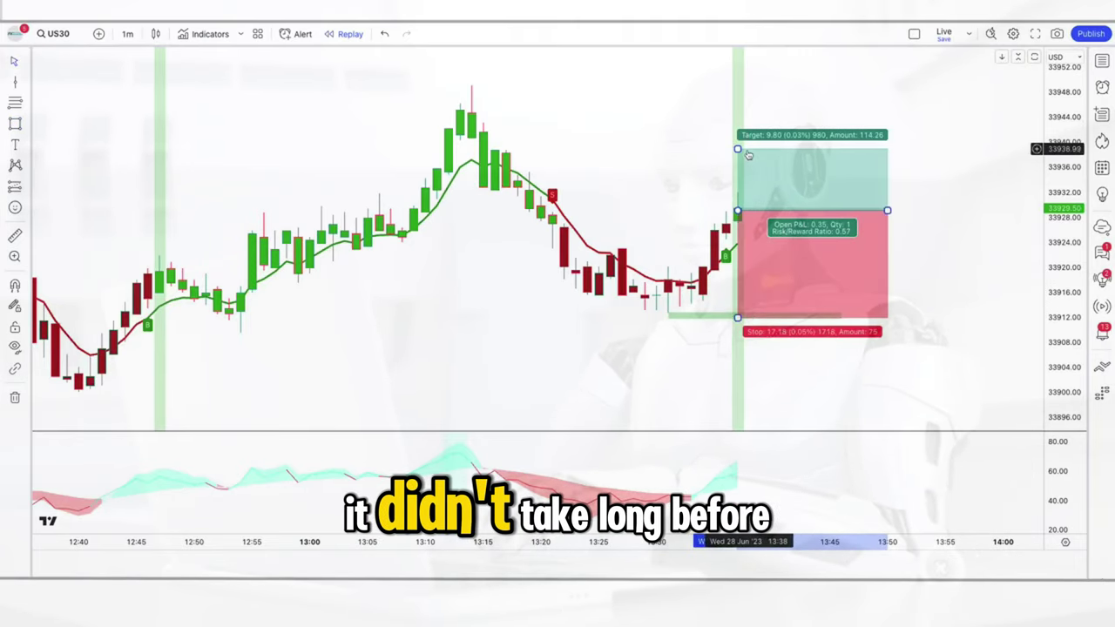
left_click_drag(737, 149, 746, 61)
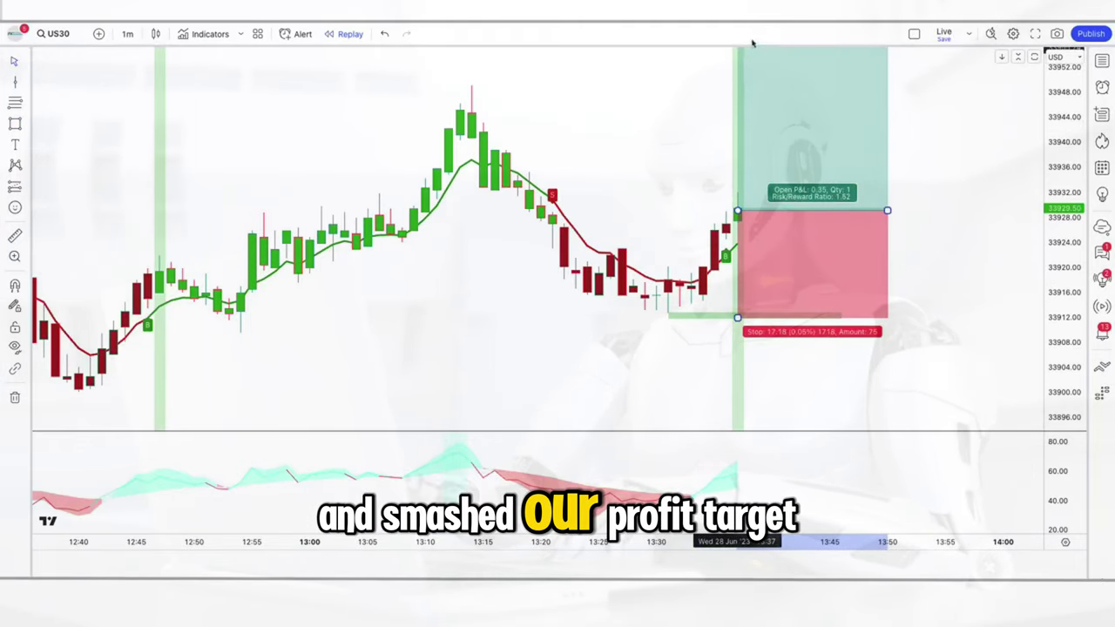
left_click(983, 179)
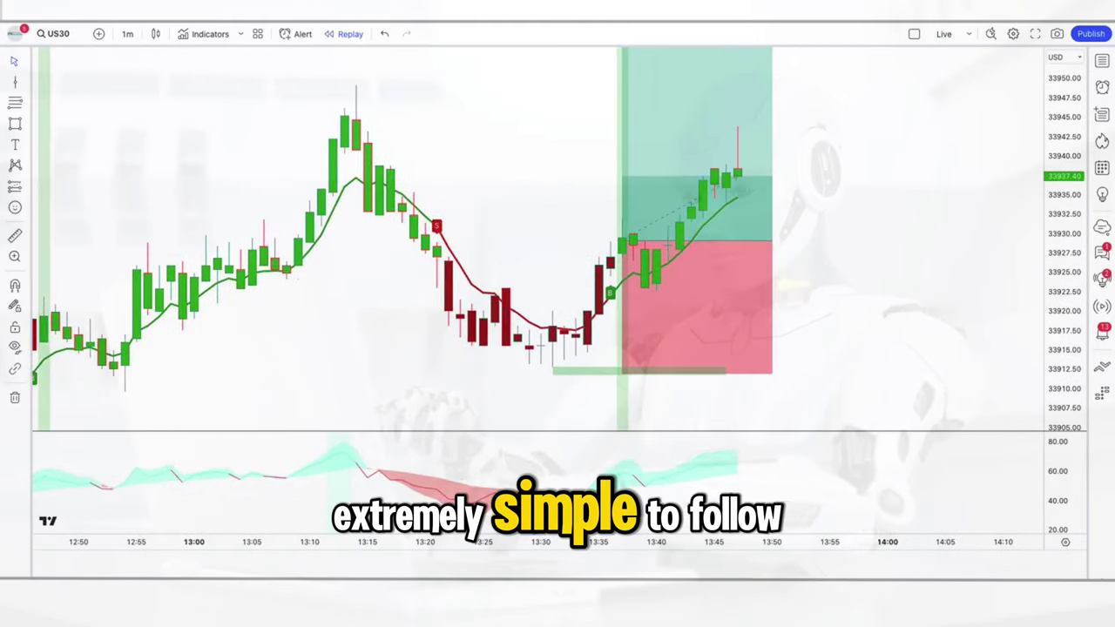
left_click_drag(744, 232, 933, 240)
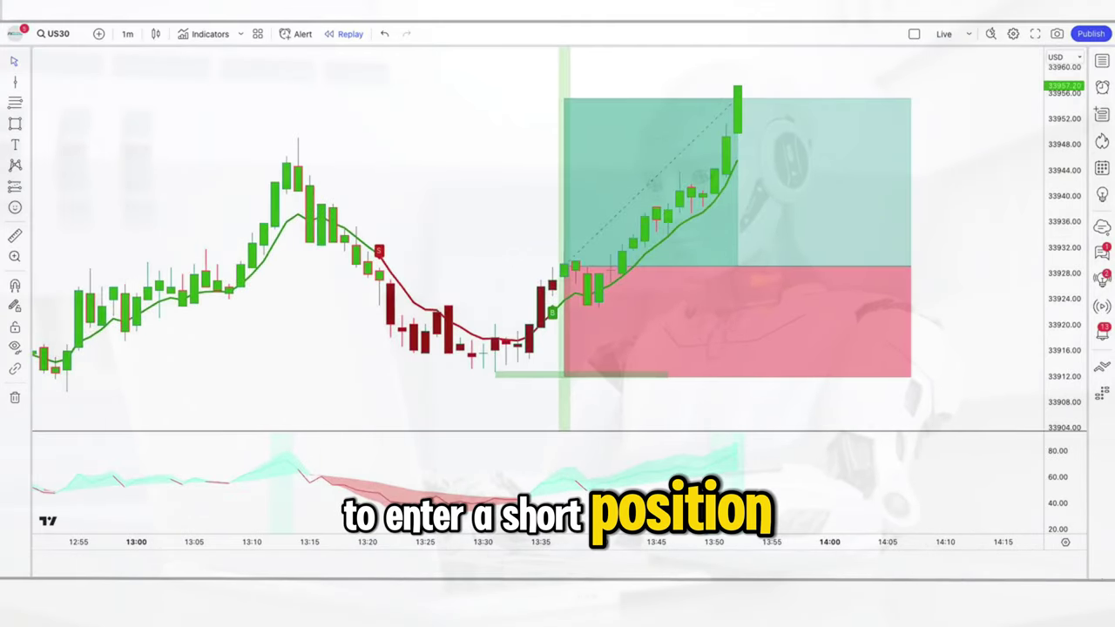
left_click_drag(890, 296, 738, 285)
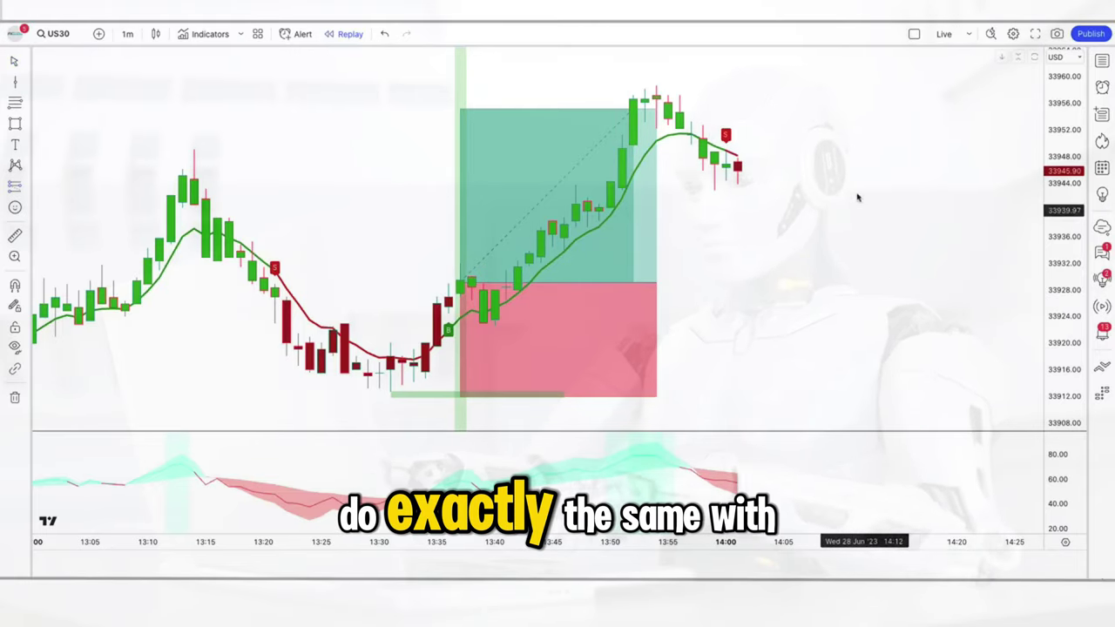
Place a short position at the 14:01 sell candle, stop above the swing high, target at 1.5 R:R
left_click(738, 171)
left_click_drag(738, 109, 754, 80)
left_click_drag(739, 233, 737, 308)
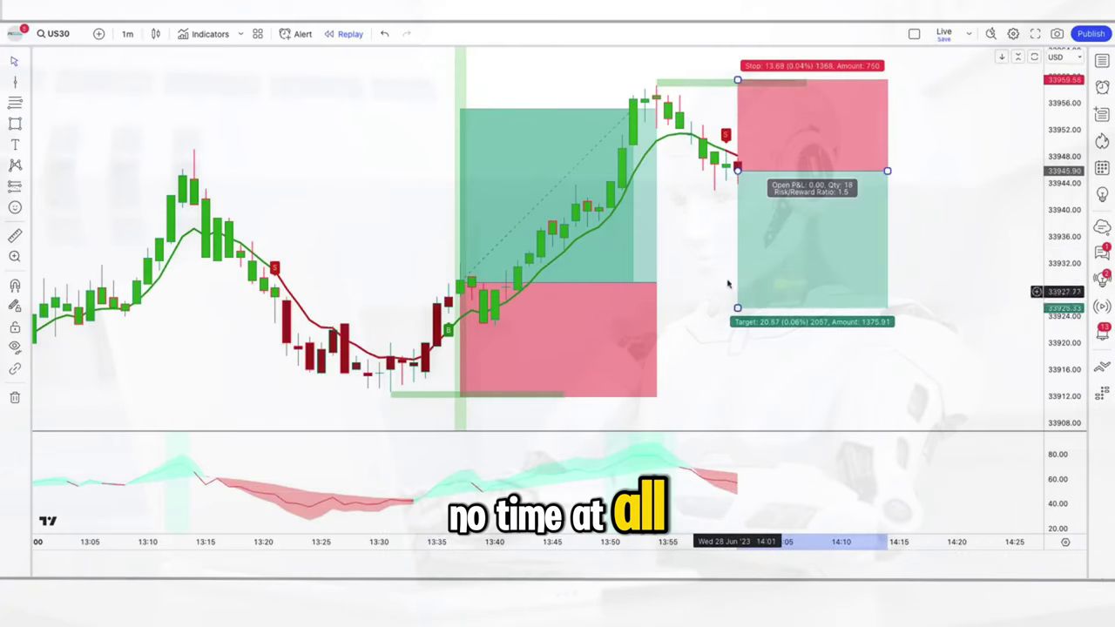
left_click(728, 283)
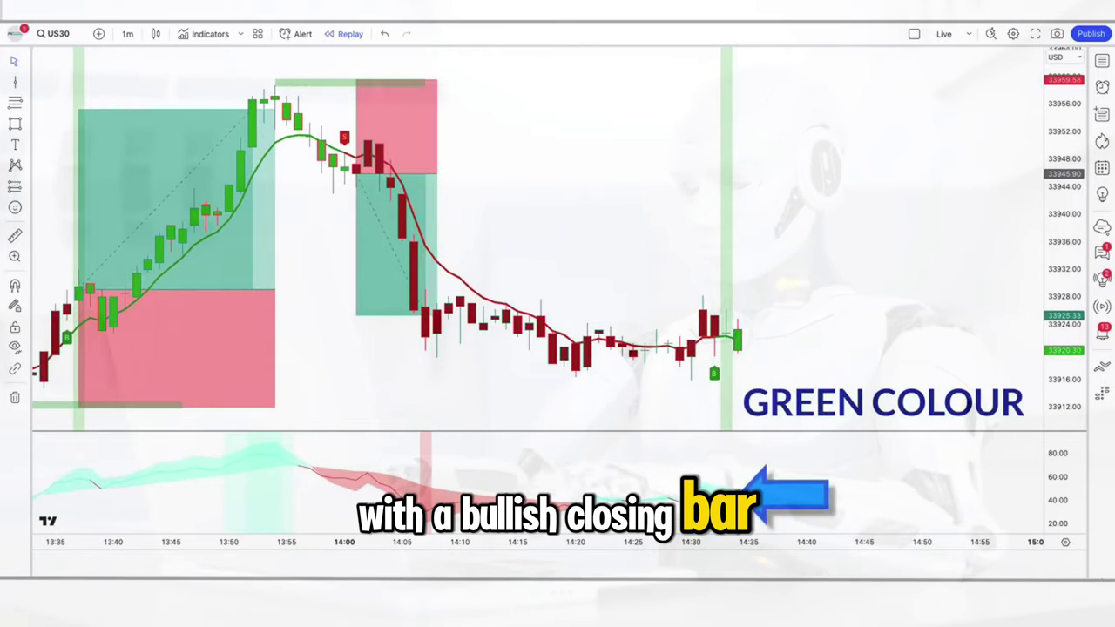
Place a long position at the 14:34 buy candle, stop under the swing low, target near 1.5 R:R
left_click(740, 338)
left_click_drag(754, 397, 739, 380)
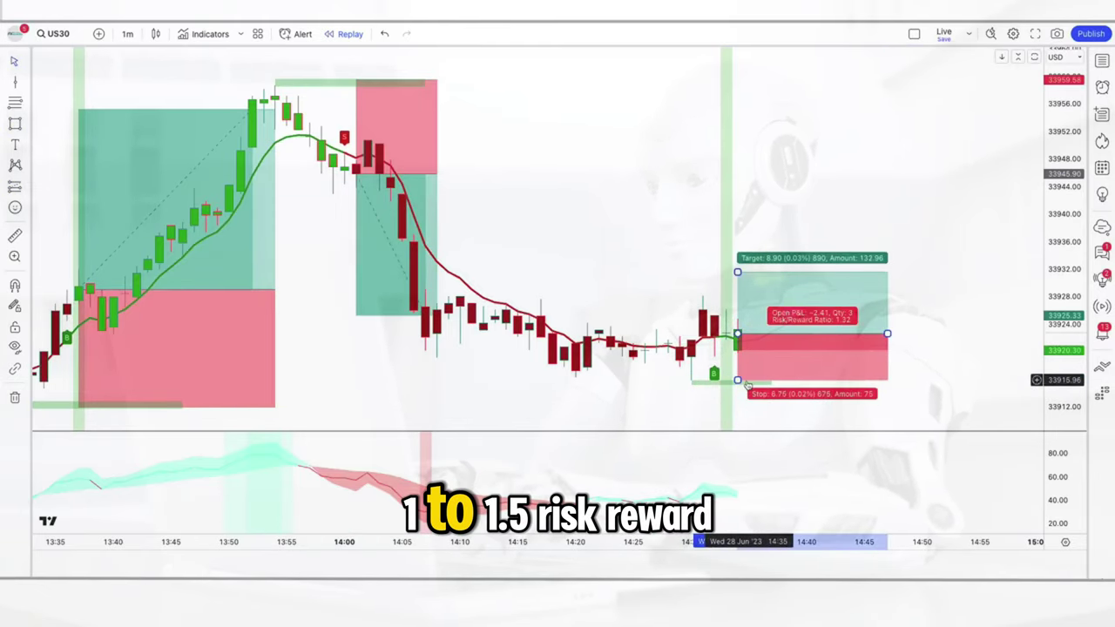
left_click_drag(738, 273, 739, 267)
left_click(709, 362)
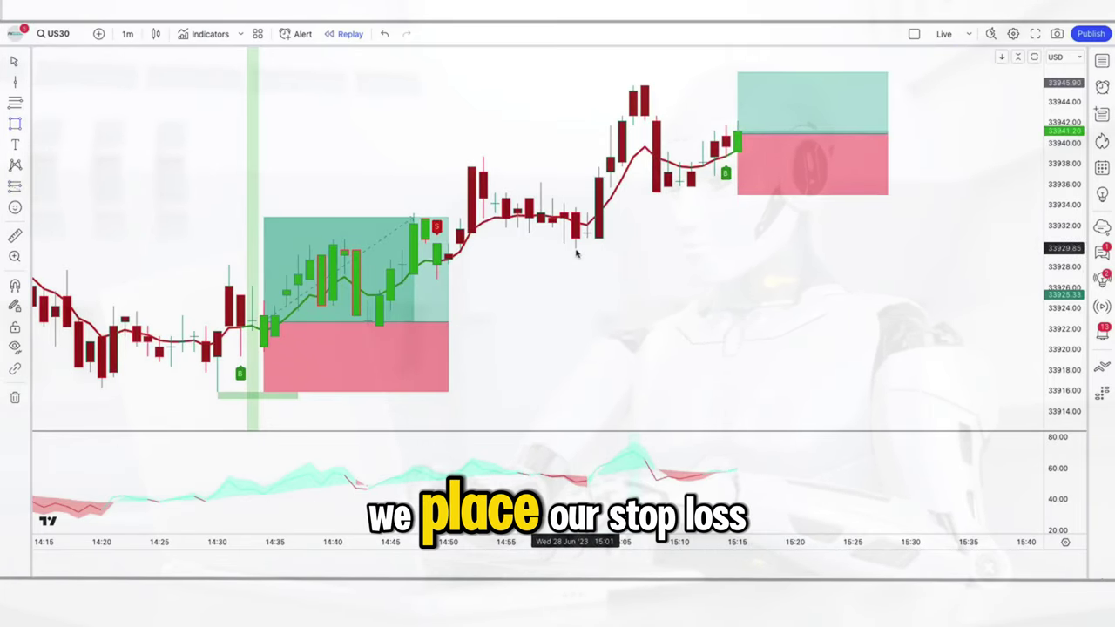
Lower the 15:15 long position's stop to the swing low and raise its target
left_click_drag(737, 194, 737, 251)
left_click_drag(737, 49, 730, 55)
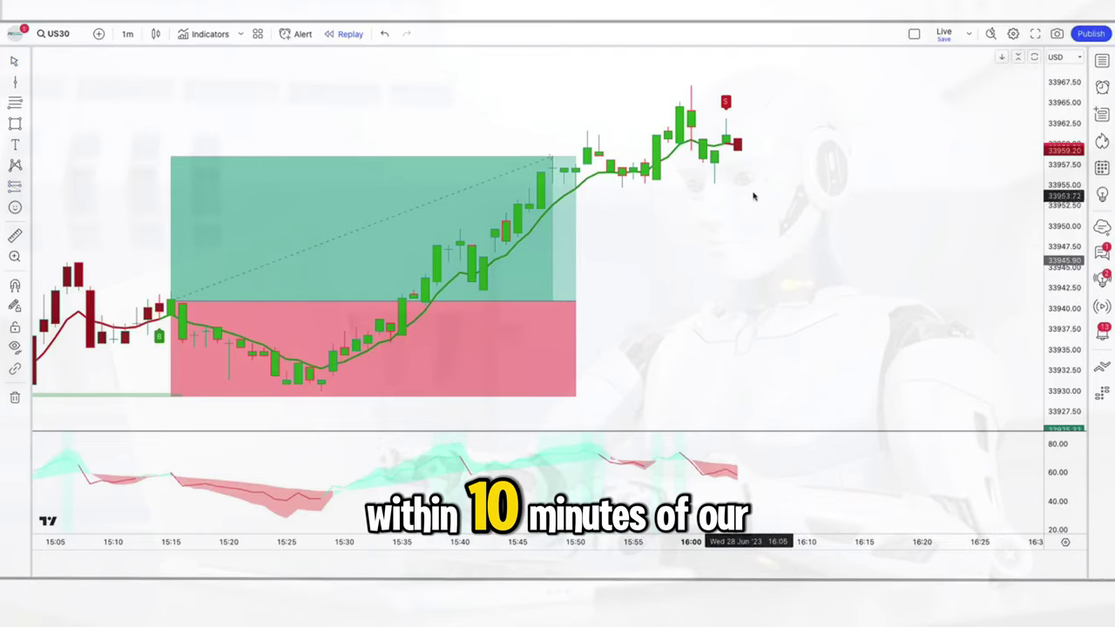
Place a short position at the 16:04 sell candle, stop above the swing high, target lowered
left_click(739, 151)
key("Escape")
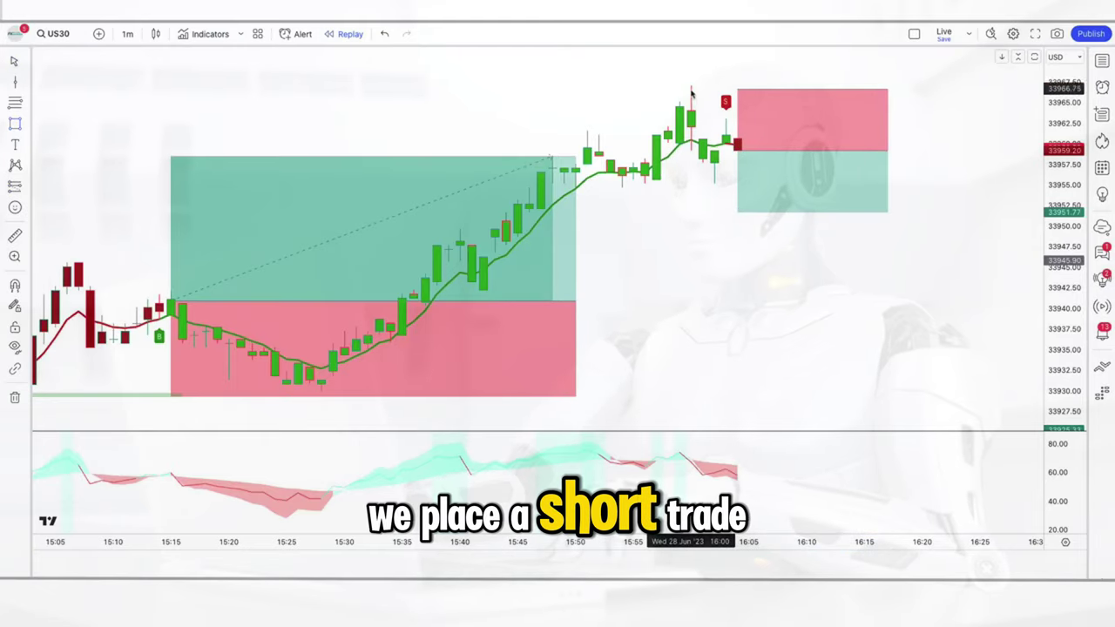
left_click_drag(737, 89, 737, 82)
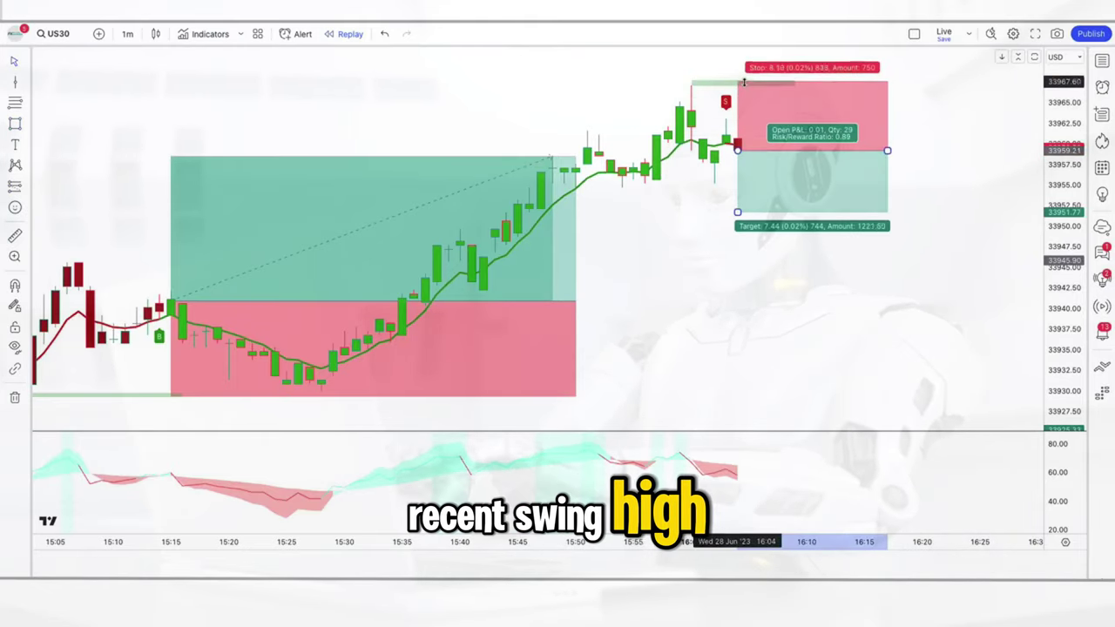
left_click_drag(737, 213, 737, 258)
left_click(720, 241)
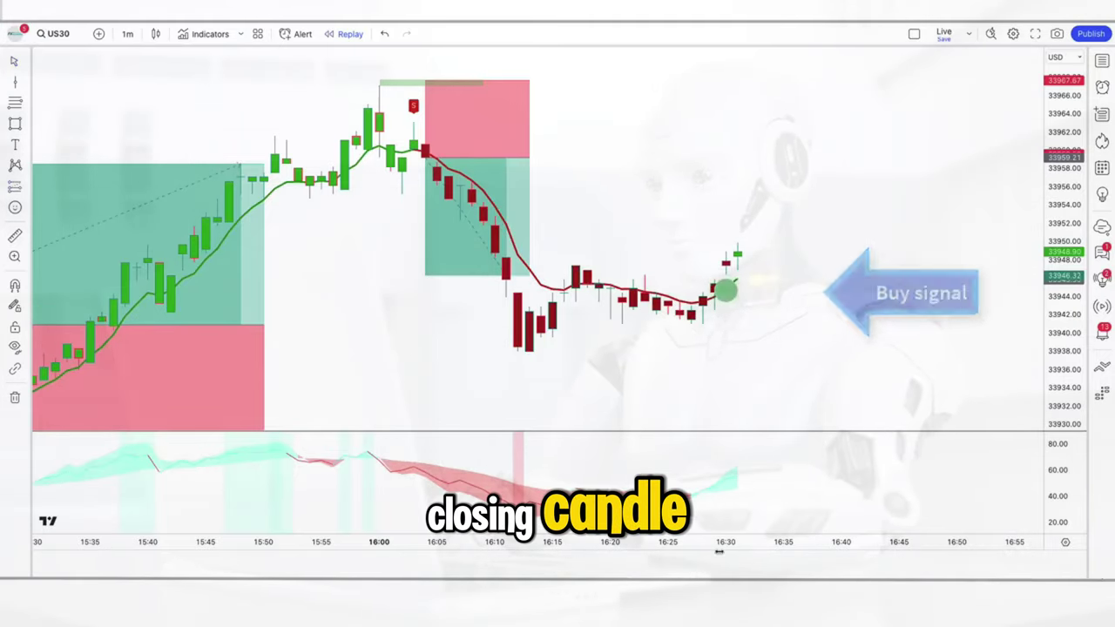
Place a long position at the 16:31 buy candle and trim its box to the target hit
left_click(738, 254)
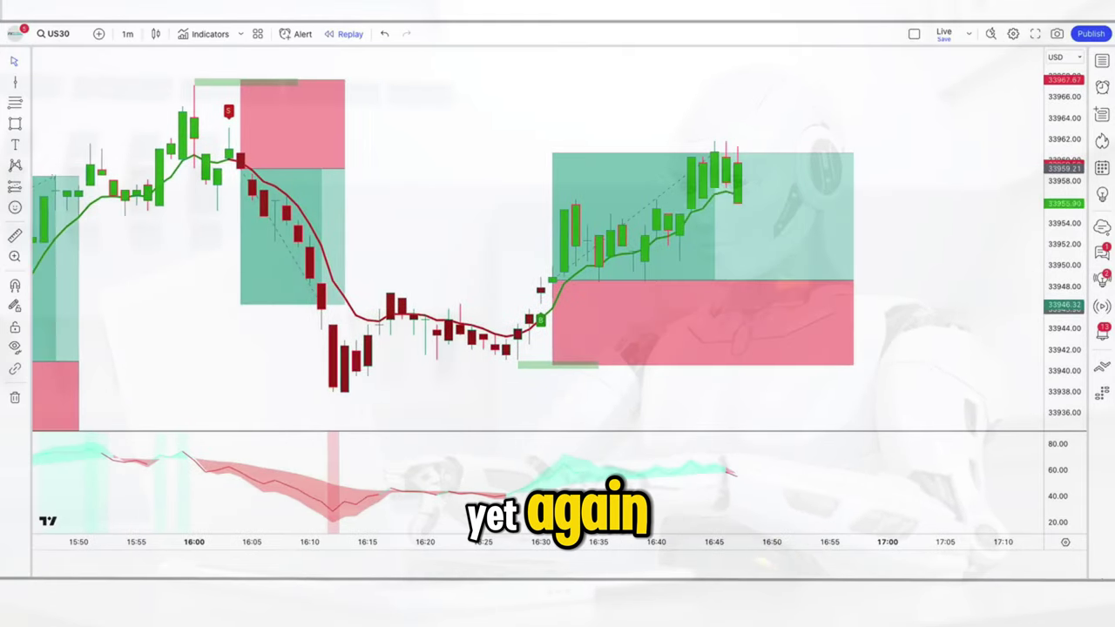
left_click_drag(841, 281, 738, 281)
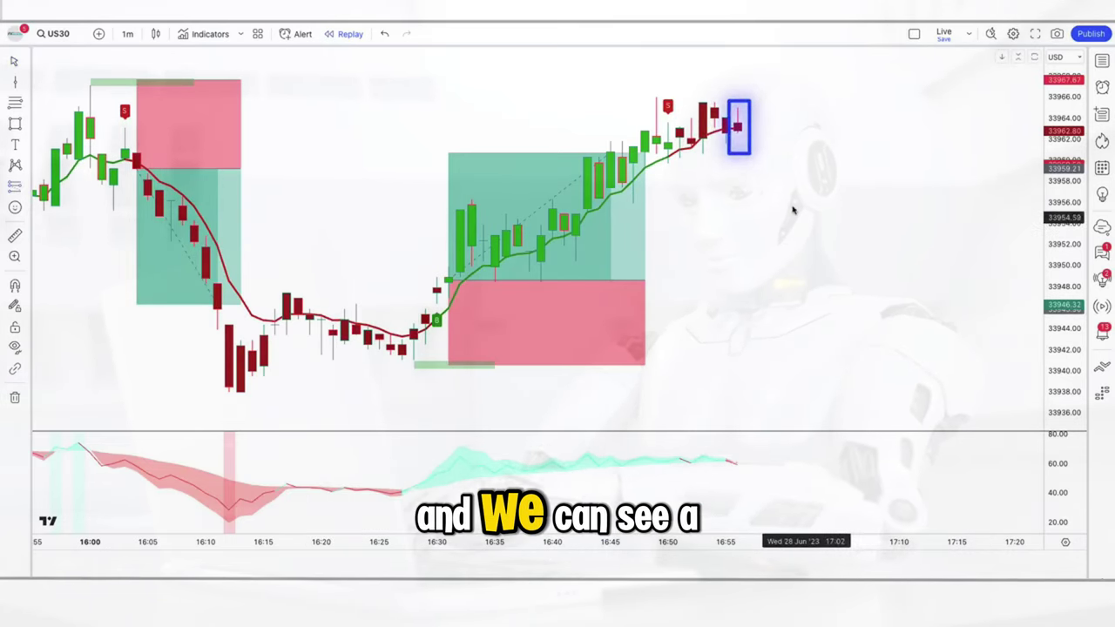
Place a short position at the sell signal, stop just above the swing high, target at 1:1.5 risk-reward
left_click(737, 130)
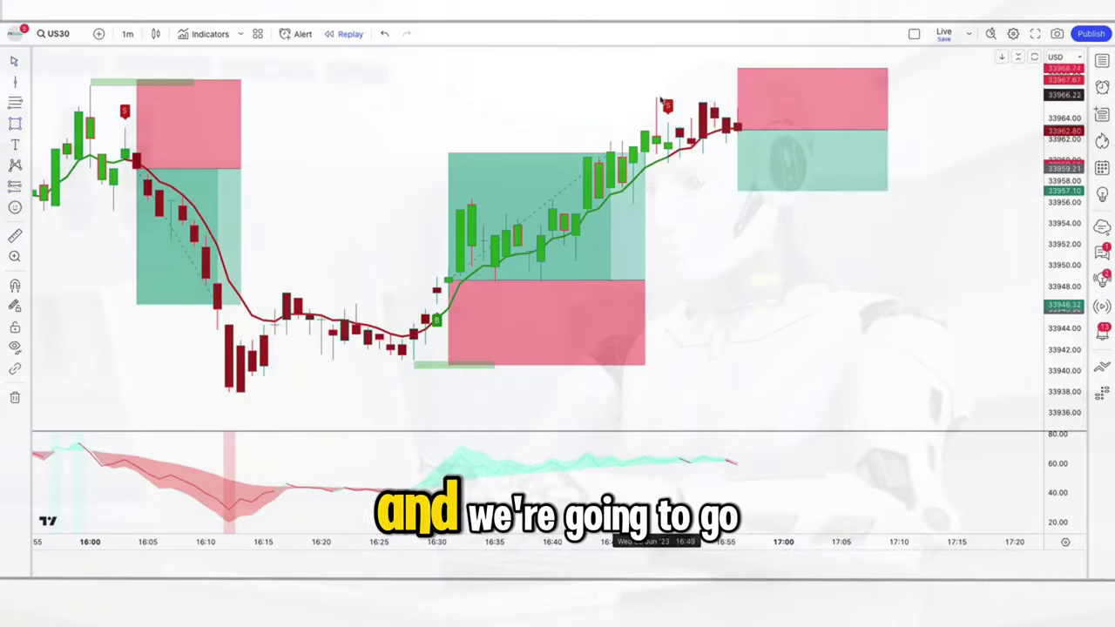
left_click_drag(738, 68, 738, 91)
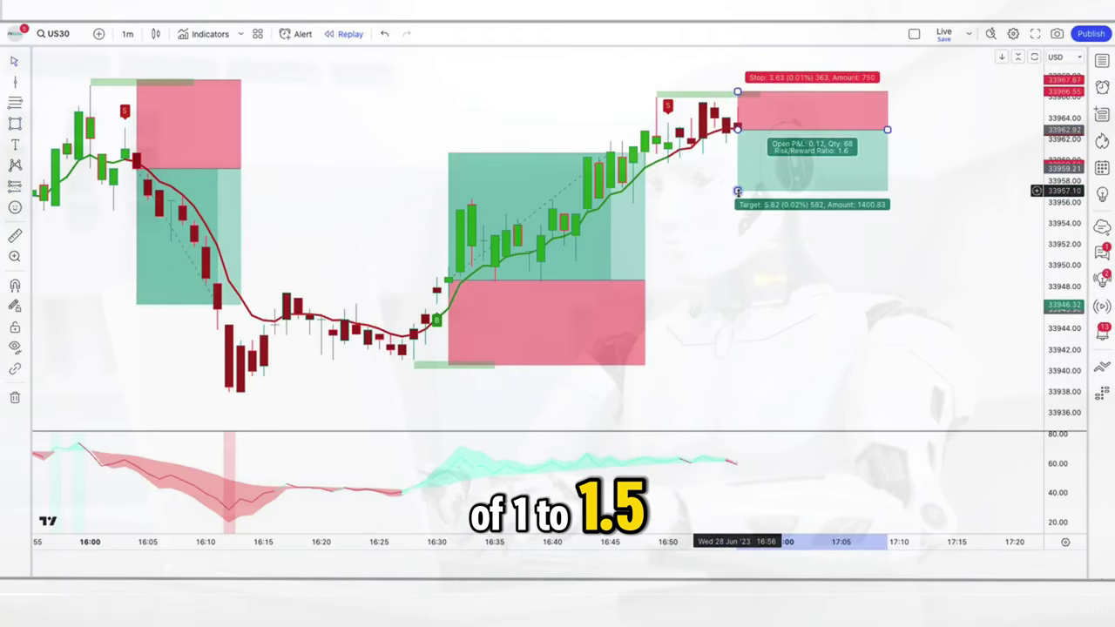
left_click_drag(737, 189, 737, 186)
key("Escape")
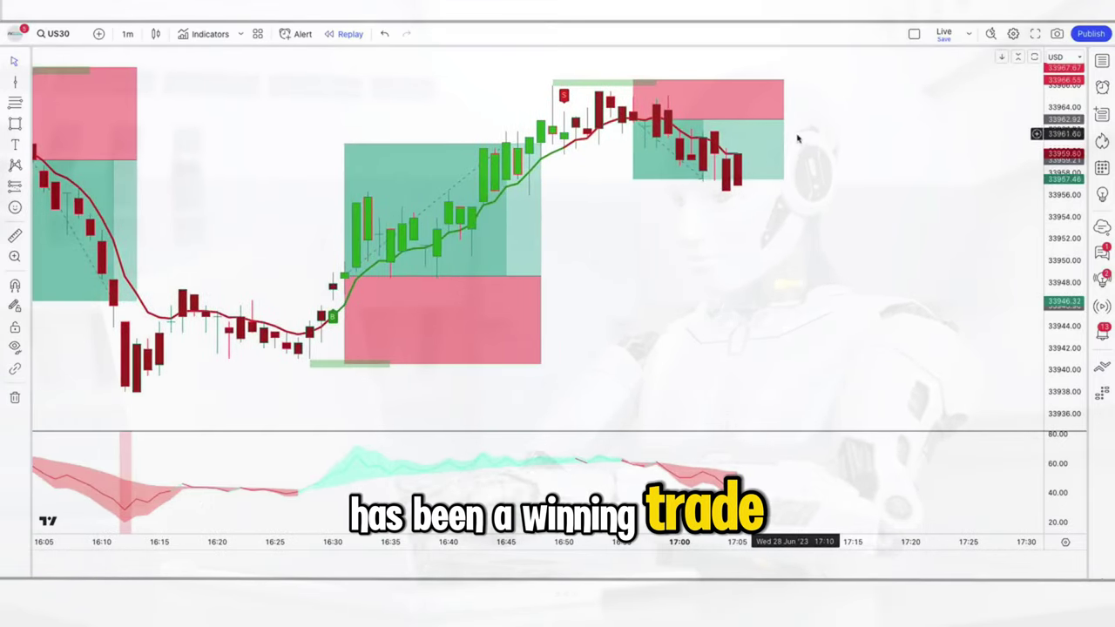
Trim the short position box's right edge back to the last candle
left_click(781, 120)
left_click_drag(784, 120, 739, 120)
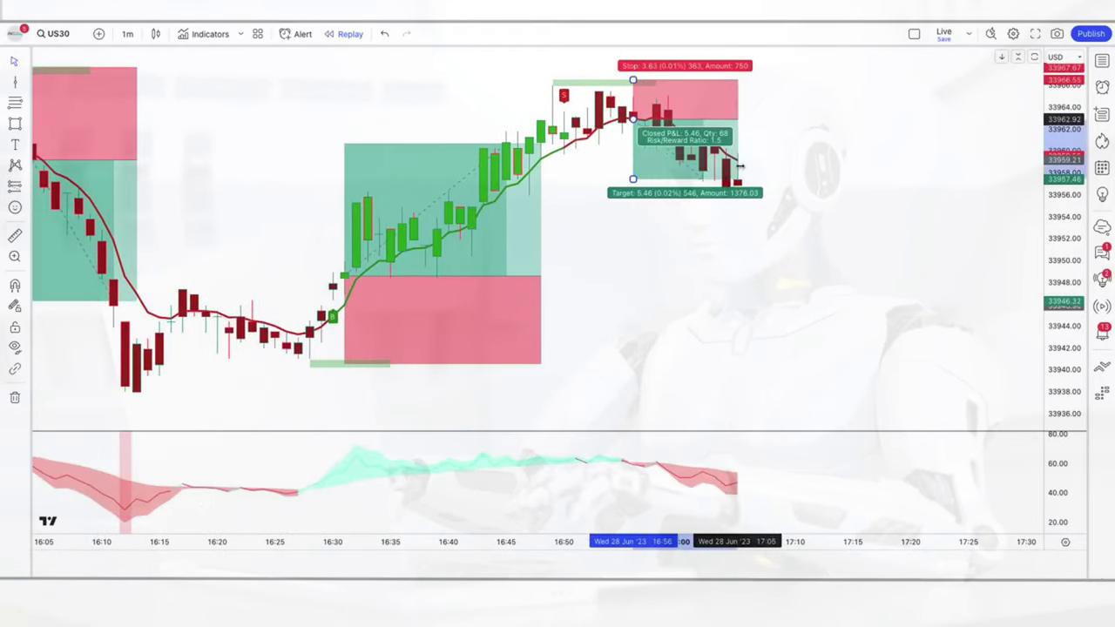
left_click(775, 246)
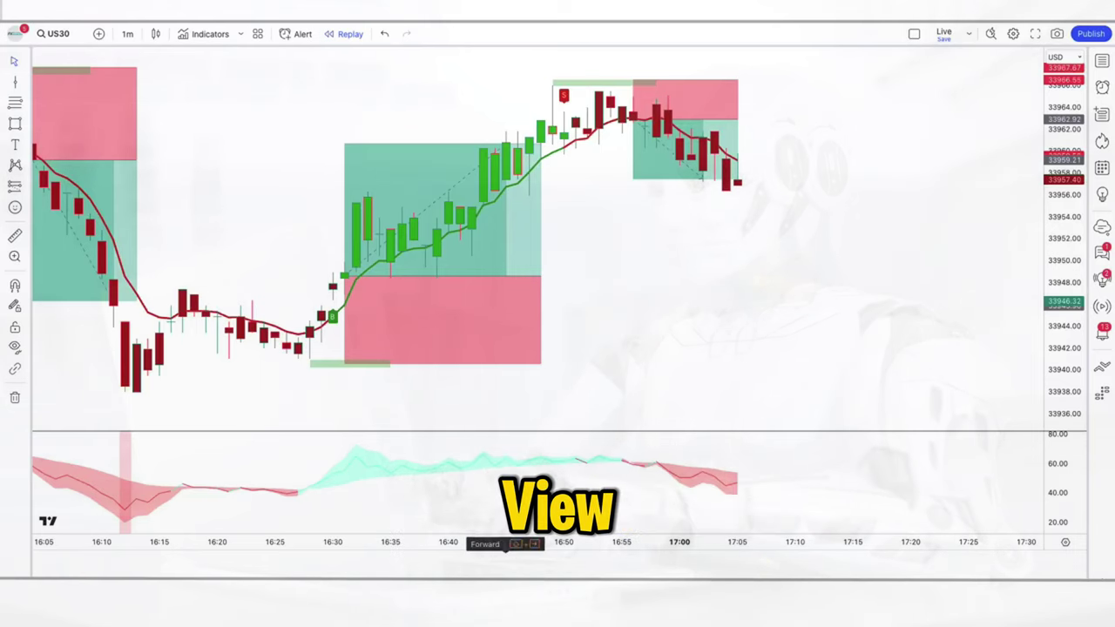